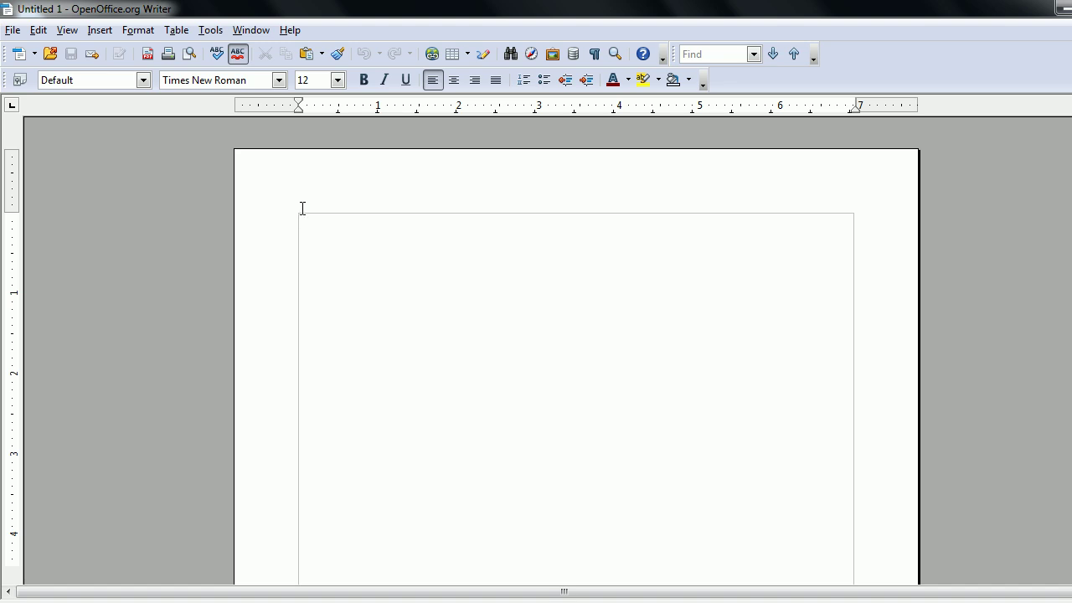
Save the empty document to the Desktop as Untitled.odt in ODT Text format.
click(13, 32)
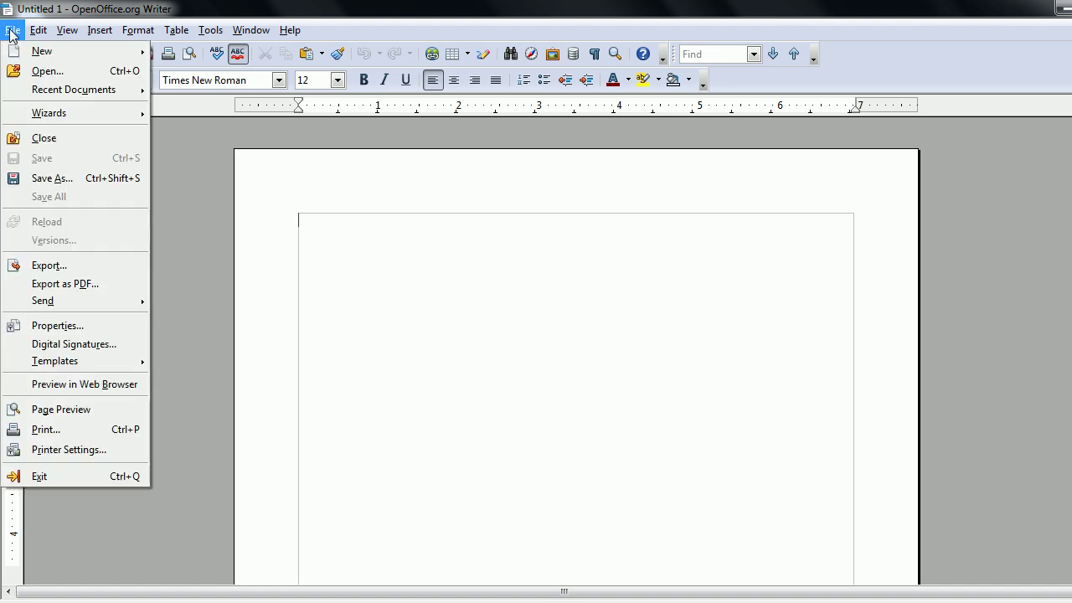
click(40, 178)
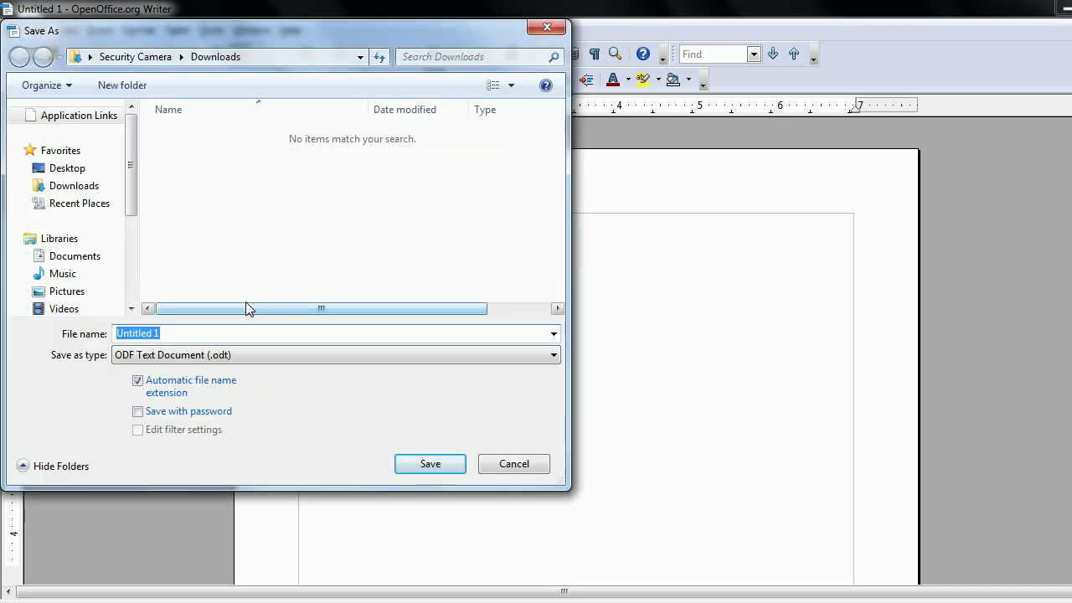
click(70, 168)
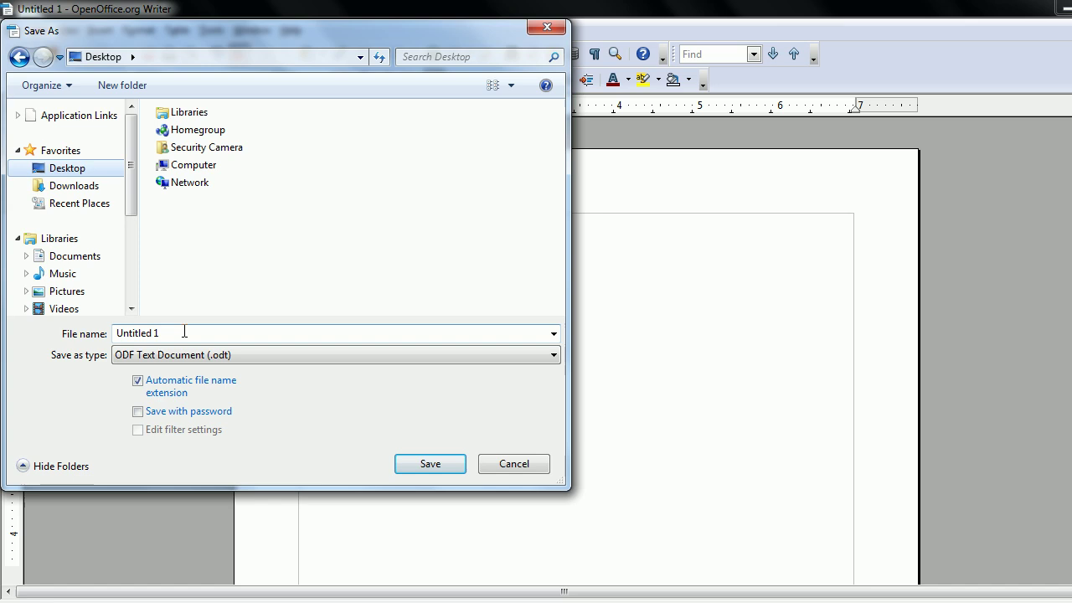
double_click(185, 334)
click(184, 333)
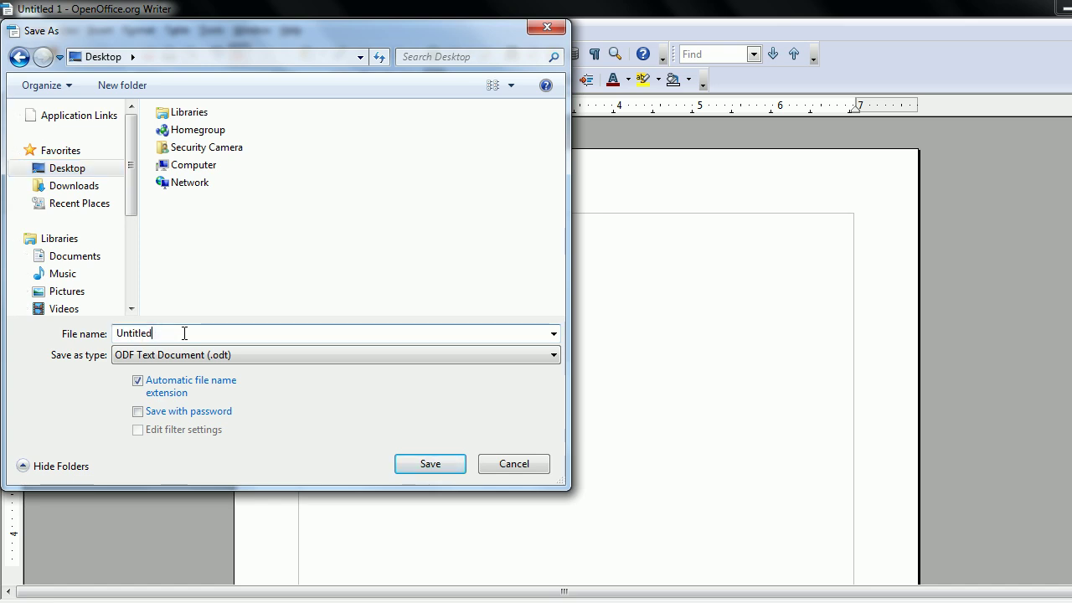
click(429, 460)
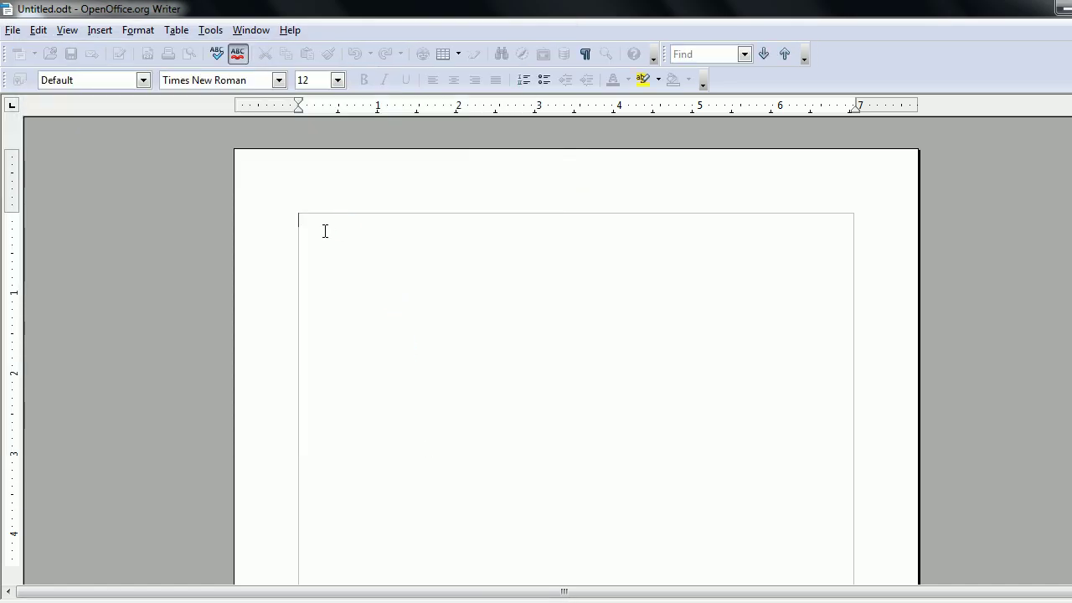
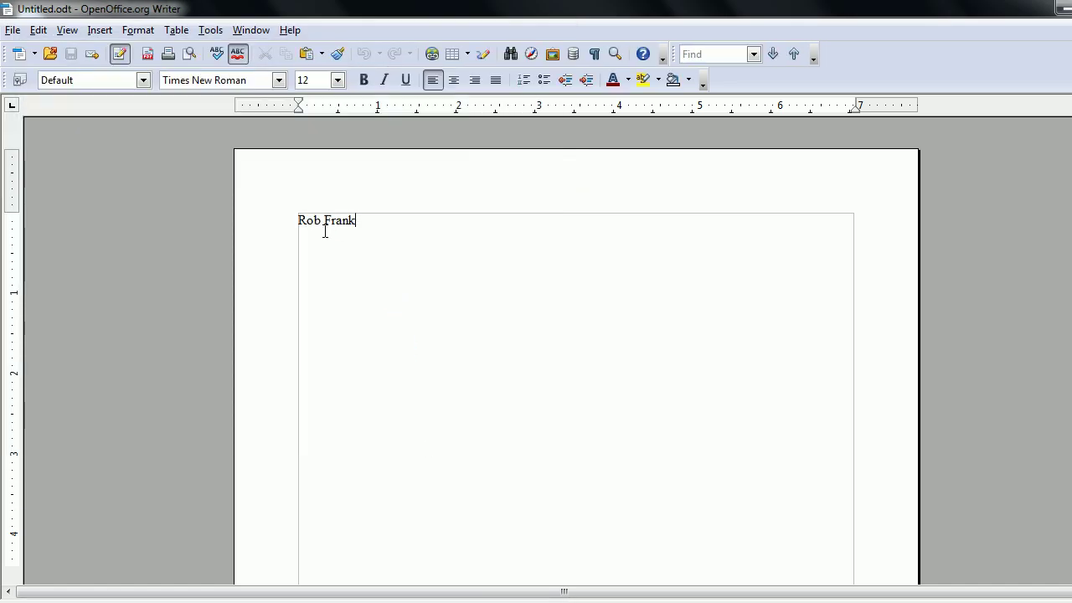
Type the heading lines: student's name, English 101, instructor's name, and the date '7 November'.
key(Return)
text(Engli)
text(sh 101)
text(Proo)
key(BackSpace)
text(f. Frank)
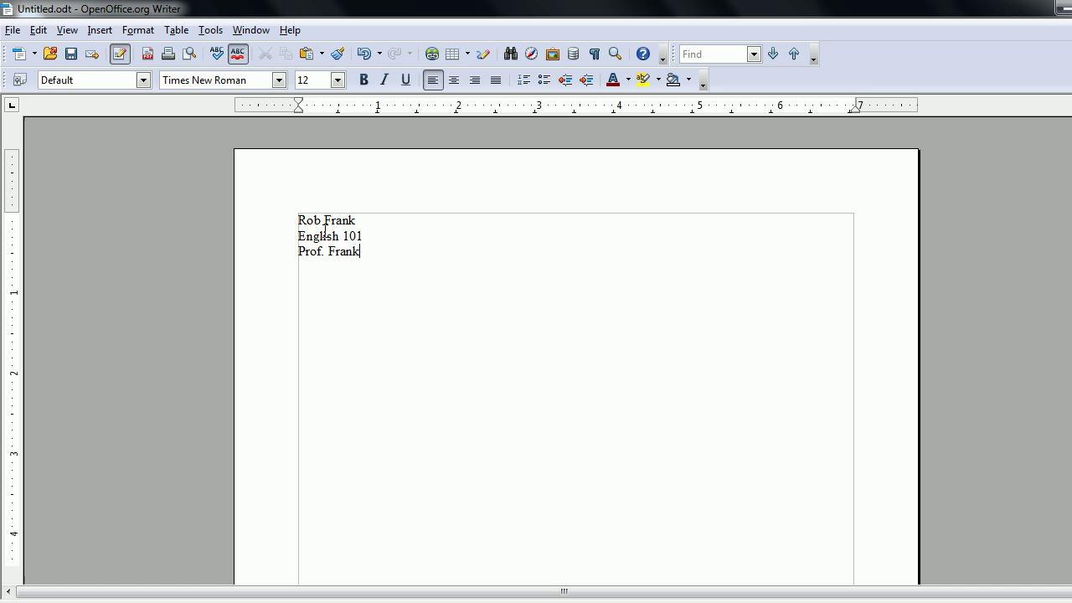
text( 7 Nove)
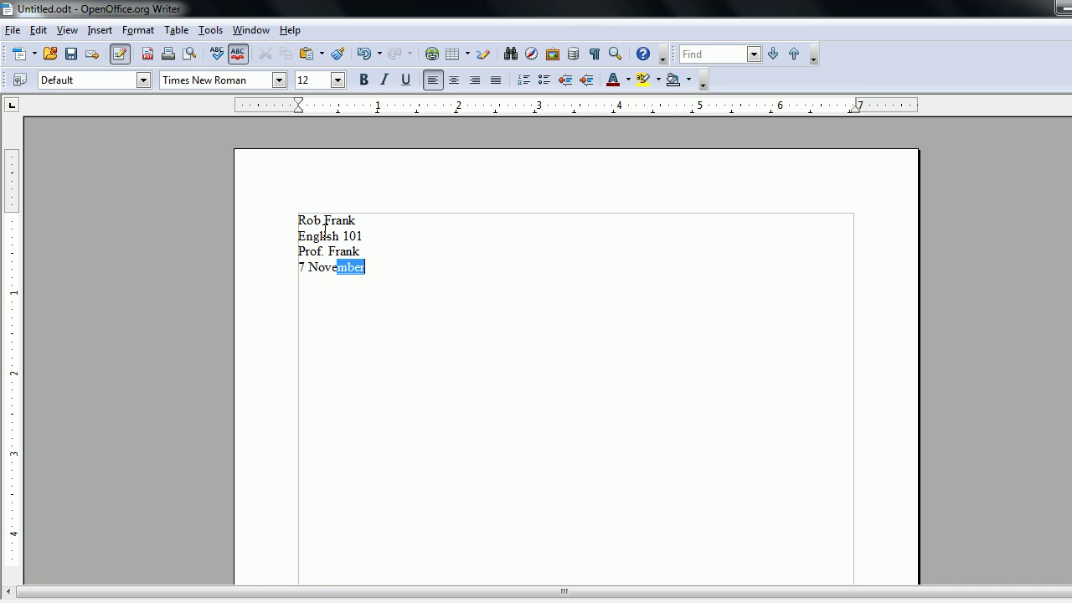
key(Return)
Finish the date with 2012, then add a 'Title' line and 'The paper begins here.'.
text(2012 )
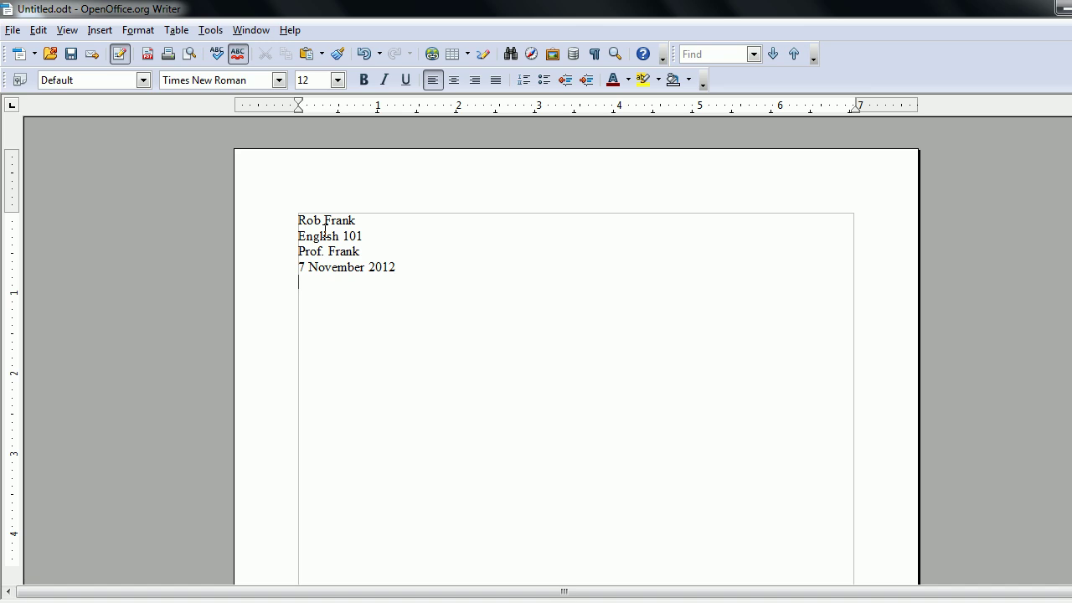
text(Title)
key(Return)
text(The paper begins here.)
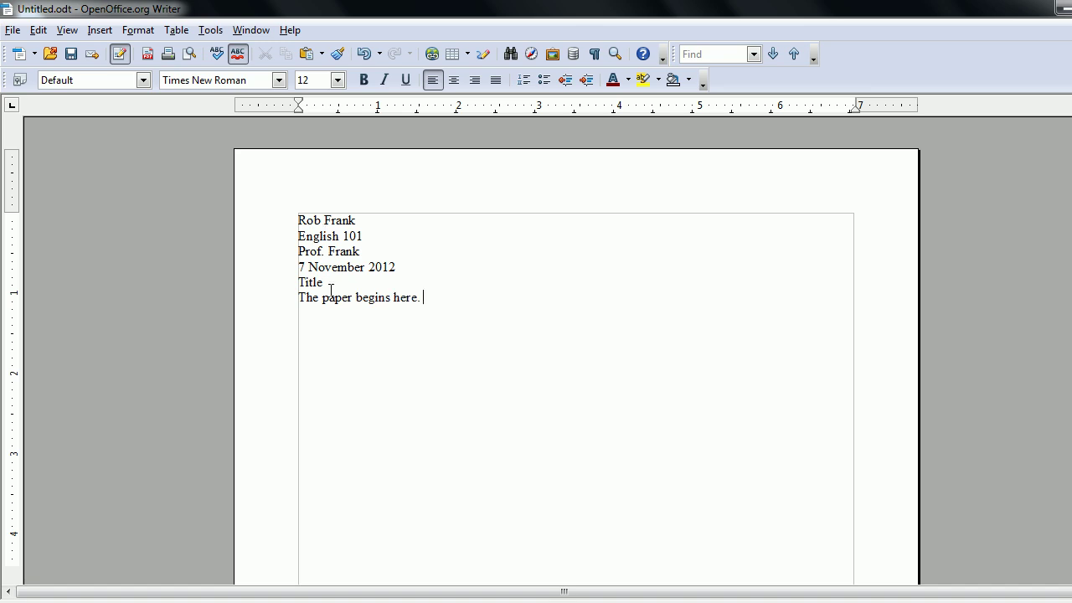
Center the Title line, tab-indent 'The paper begins here.', and select all the essay text.
key(Up)
click(453, 80)
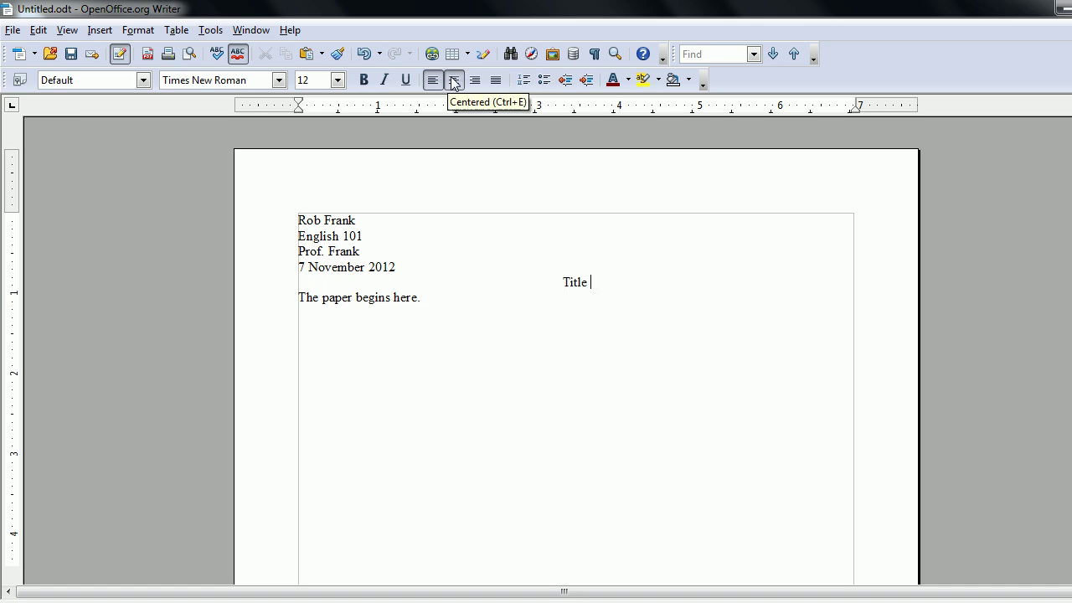
click(300, 298)
key(Tab)
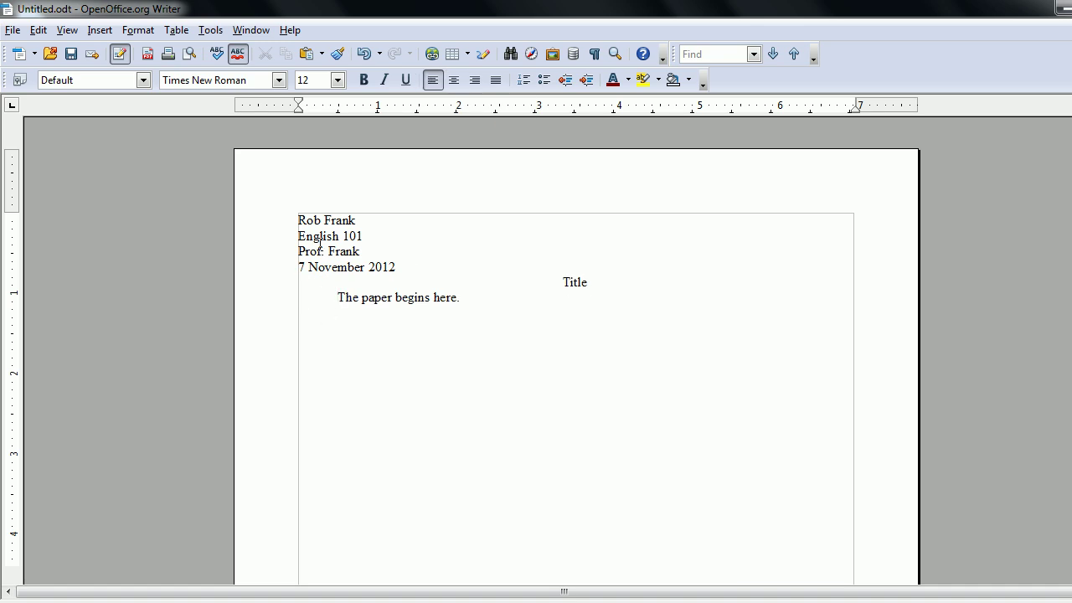
drag(299, 221, 522, 383)
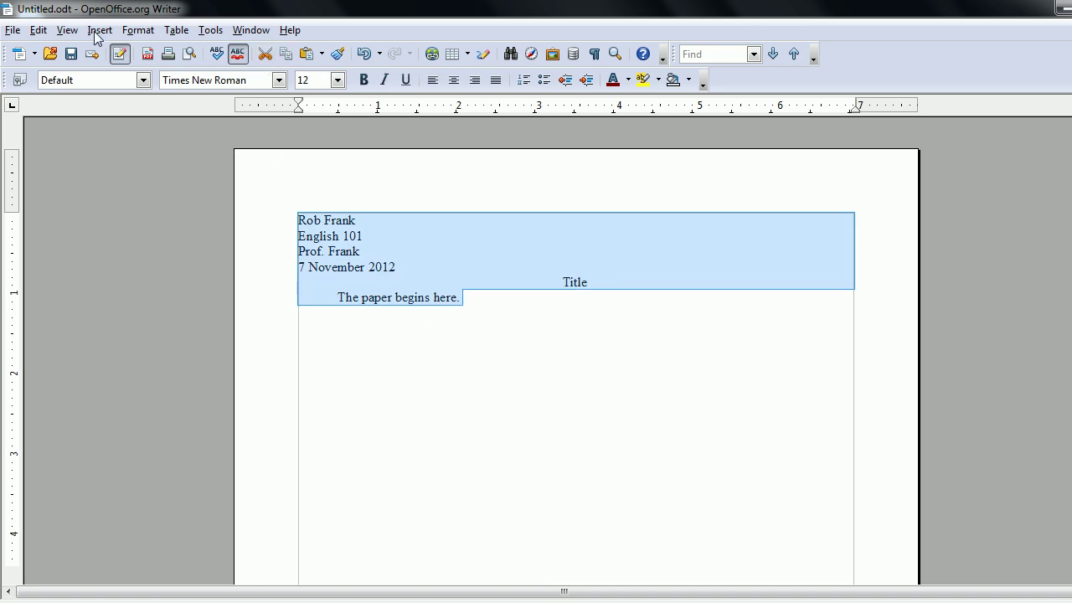
Set Double line spacing for all the selected essay text in the Paragraph dialog.
click(138, 31)
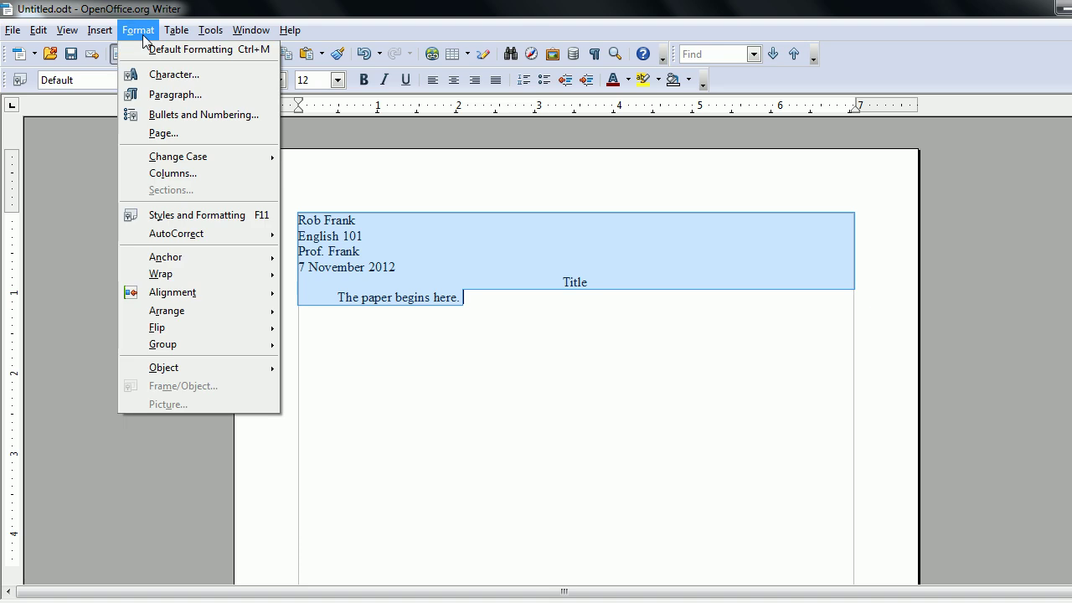
click(198, 97)
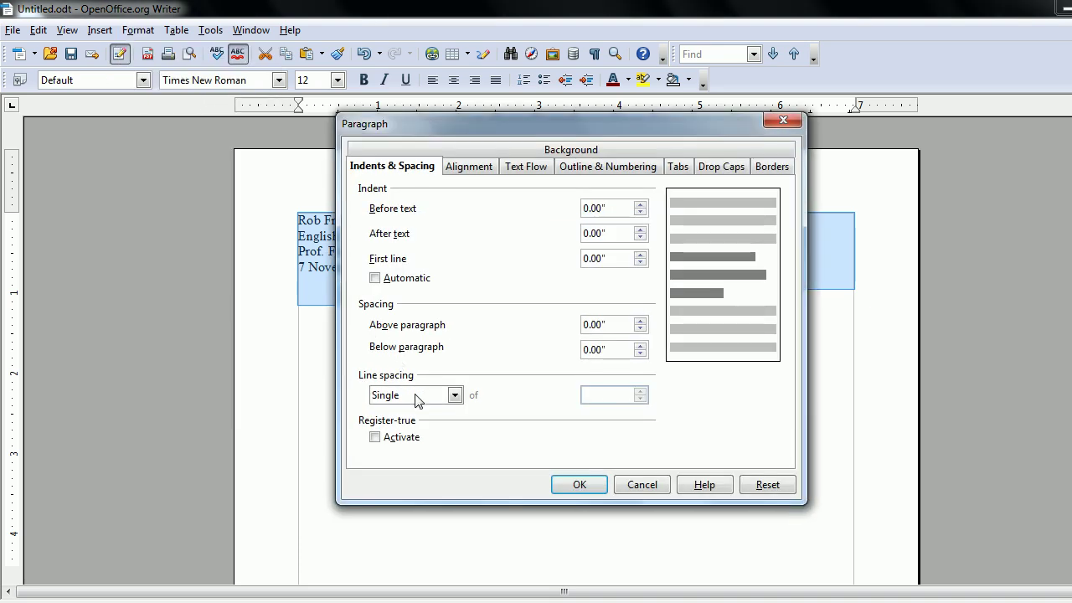
click(421, 397)
click(423, 438)
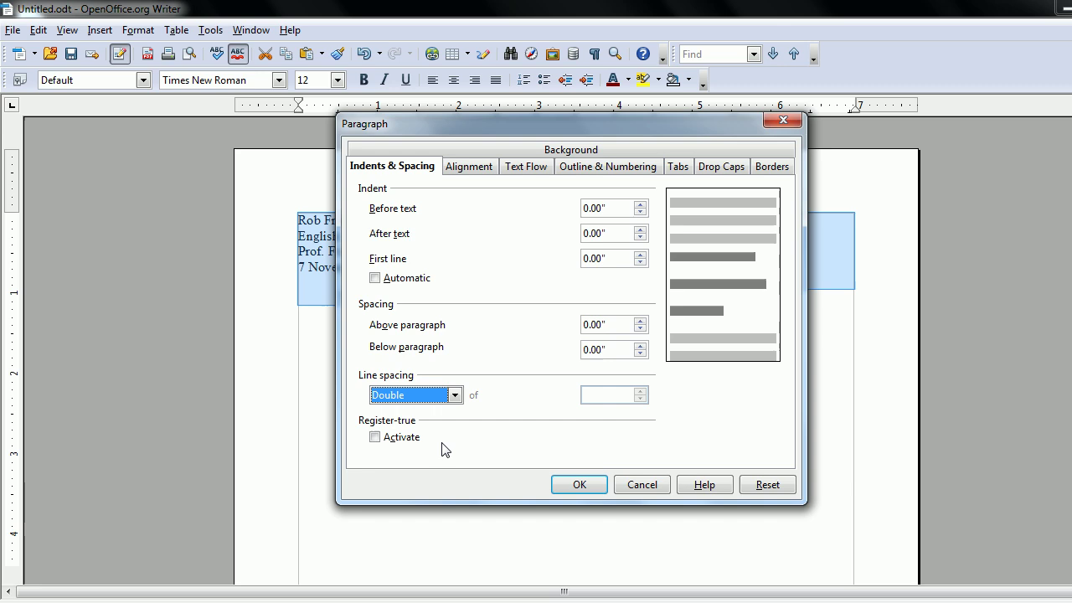
click(593, 486)
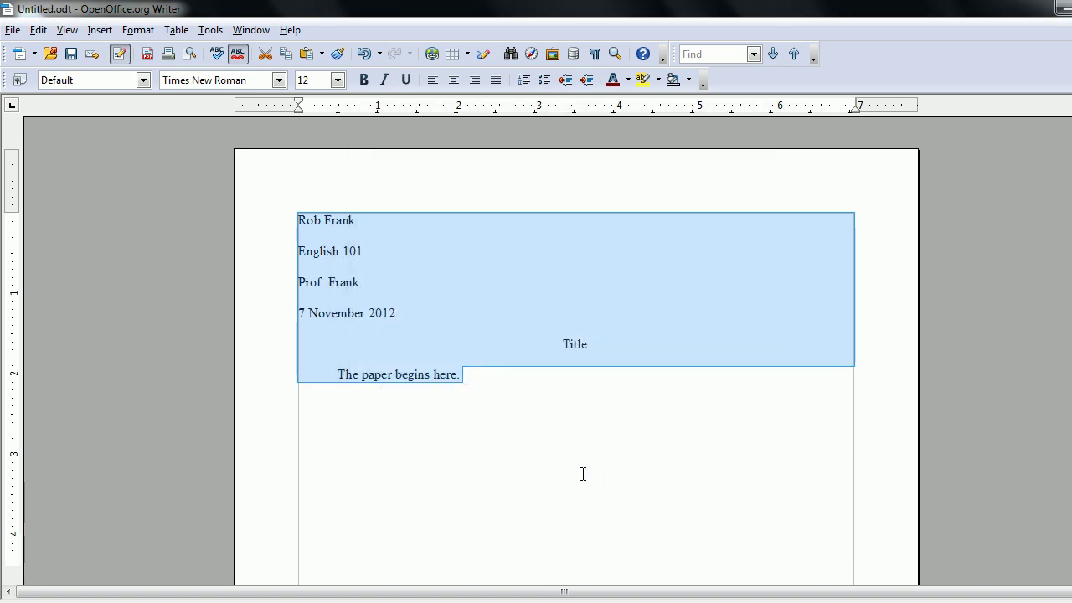
click(491, 357)
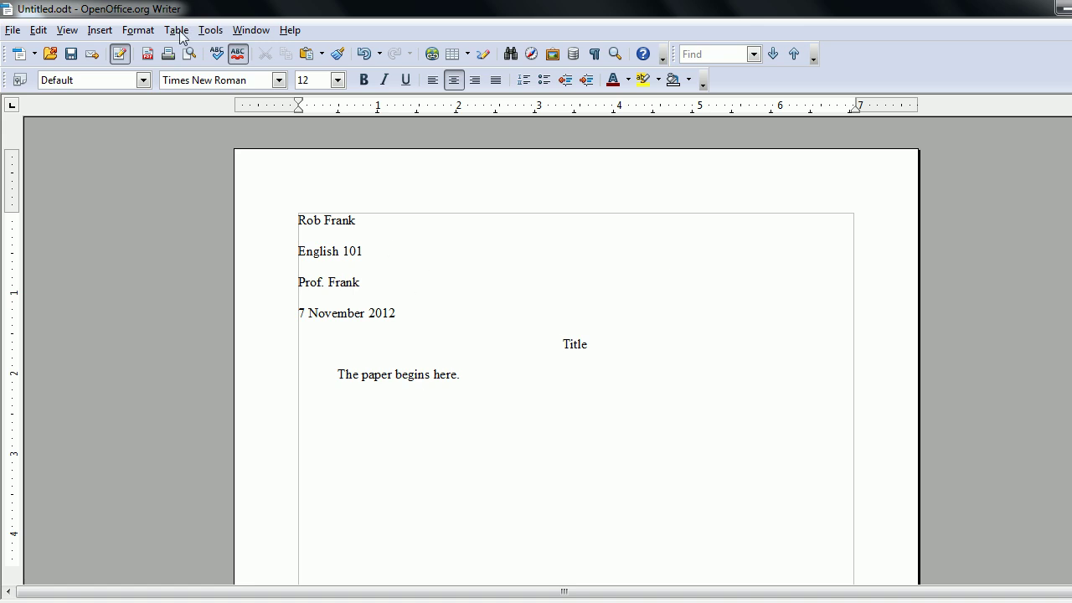
Switch the header on in the Default page style's Header settings.
click(138, 30)
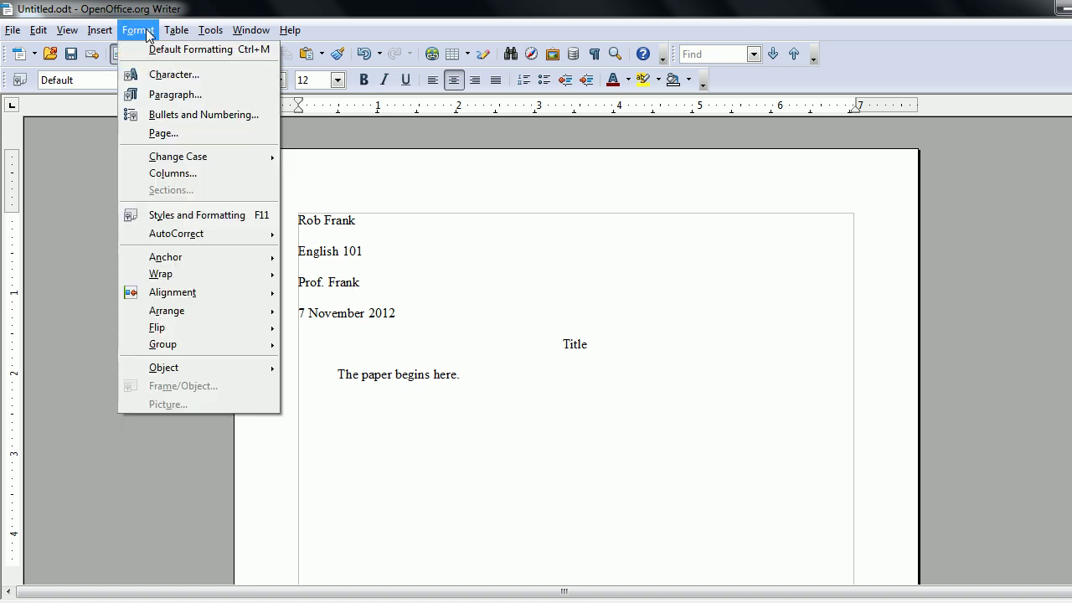
click(168, 135)
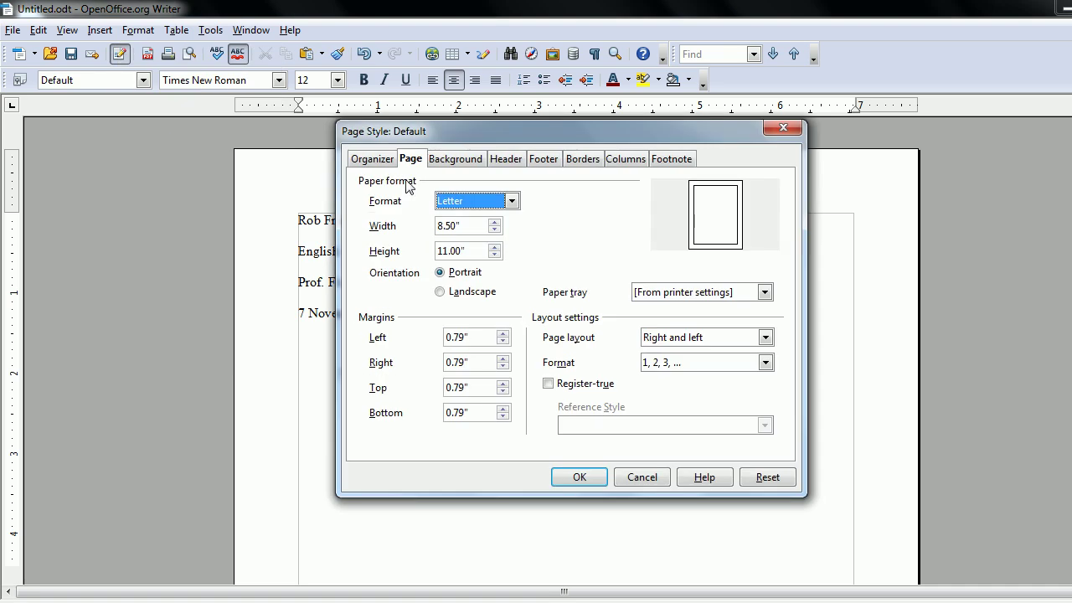
click(502, 159)
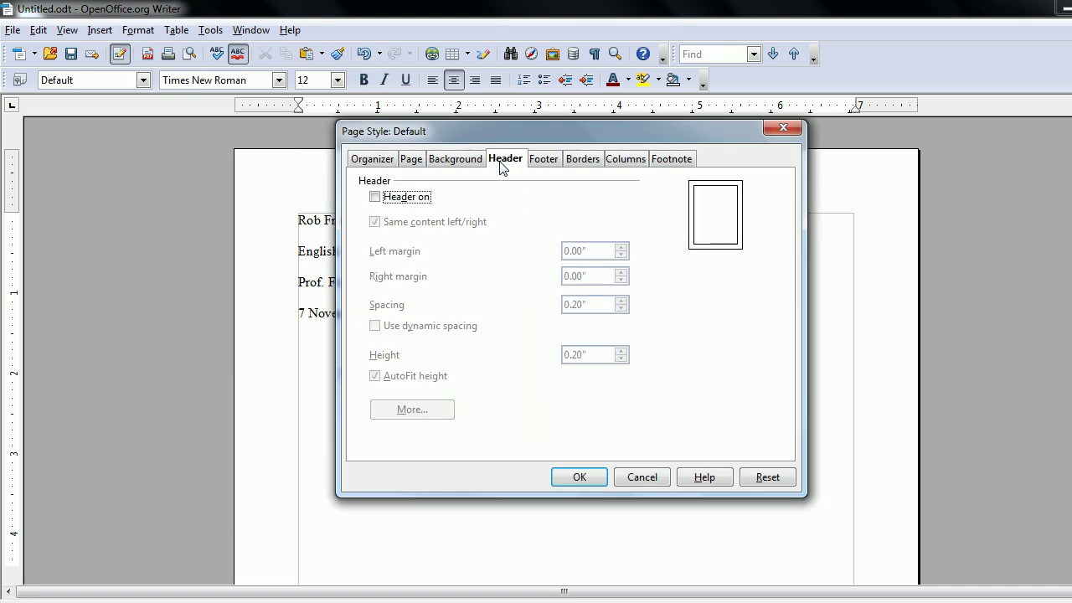
click(417, 201)
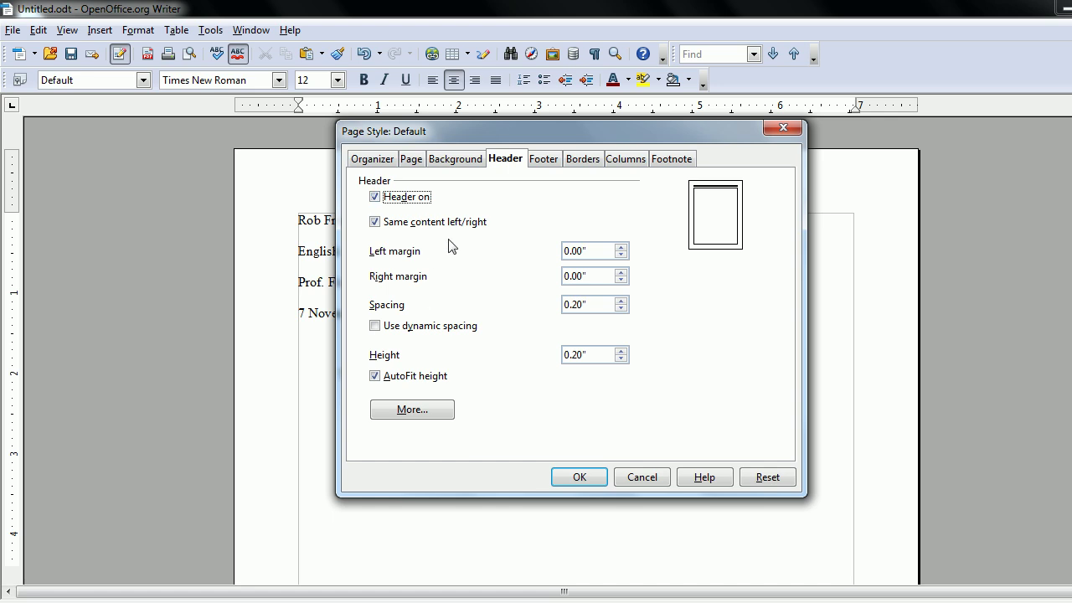
Enter 1" left and right margins on the Page tab and select the next margin field.
click(416, 160)
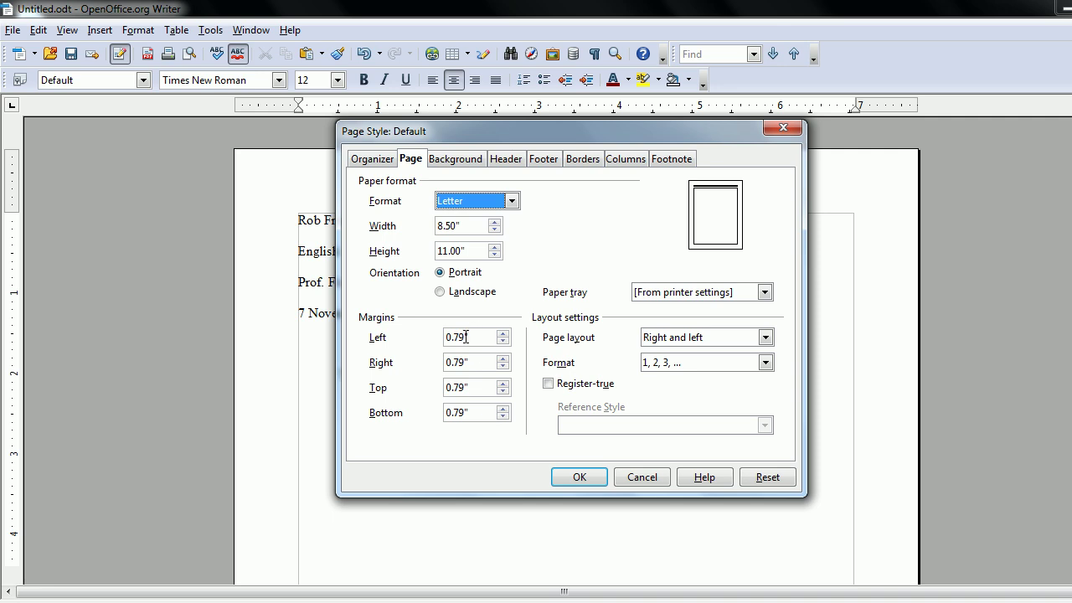
drag(465, 338, 438, 370)
text(1)
text(7.28)
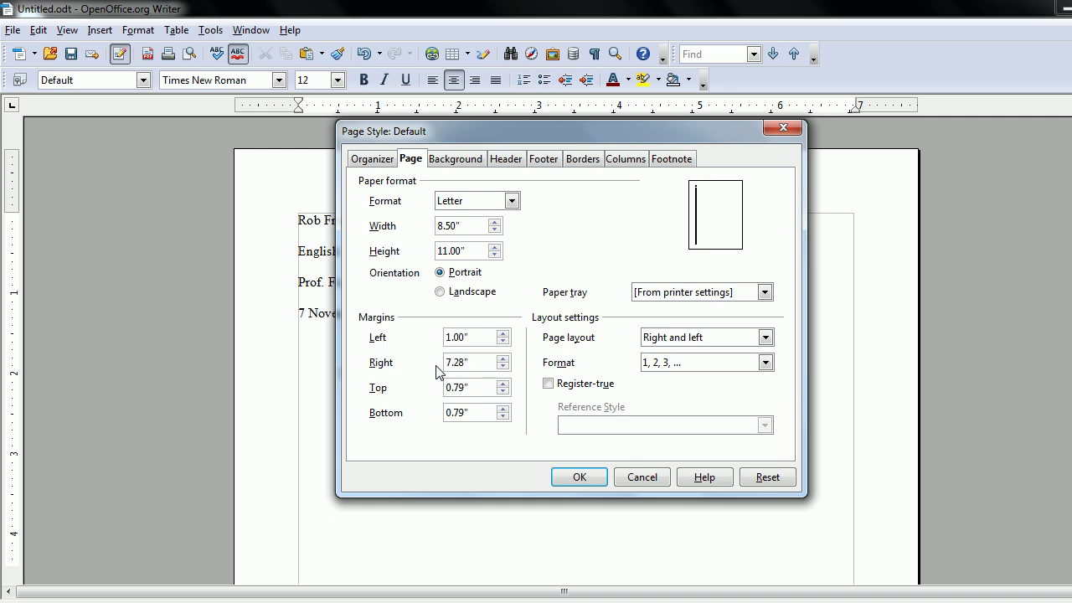
drag(465, 360, 419, 394)
text(1)
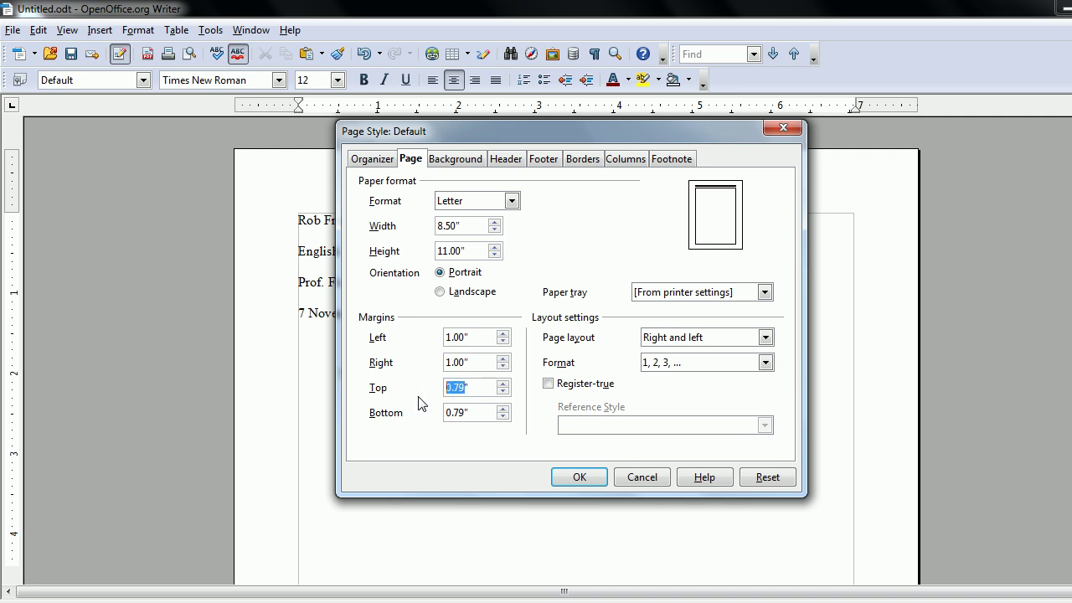
text(.5)
drag(465, 412, 422, 423)
Apply the margin and header settings, then type the author's surname at the header's right tab stop.
text(1)
click(573, 478)
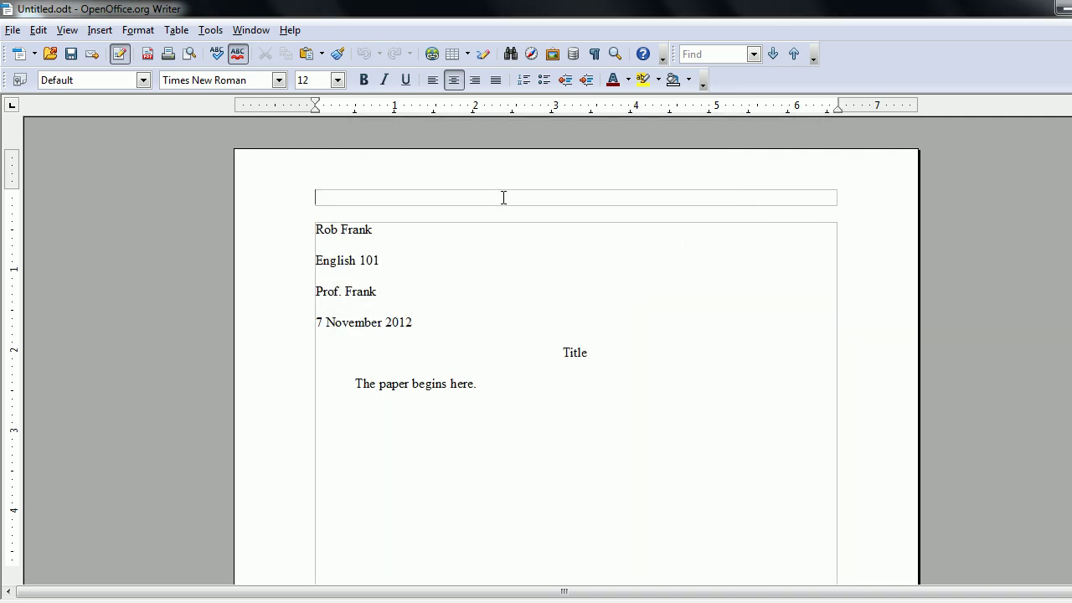
key(Tab)
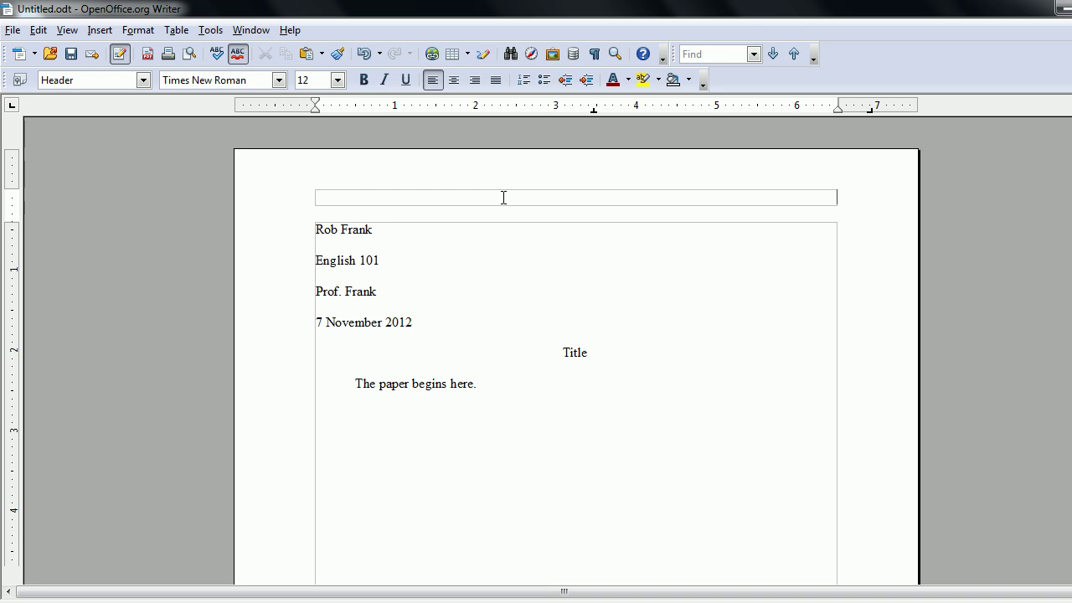
text(Frank)
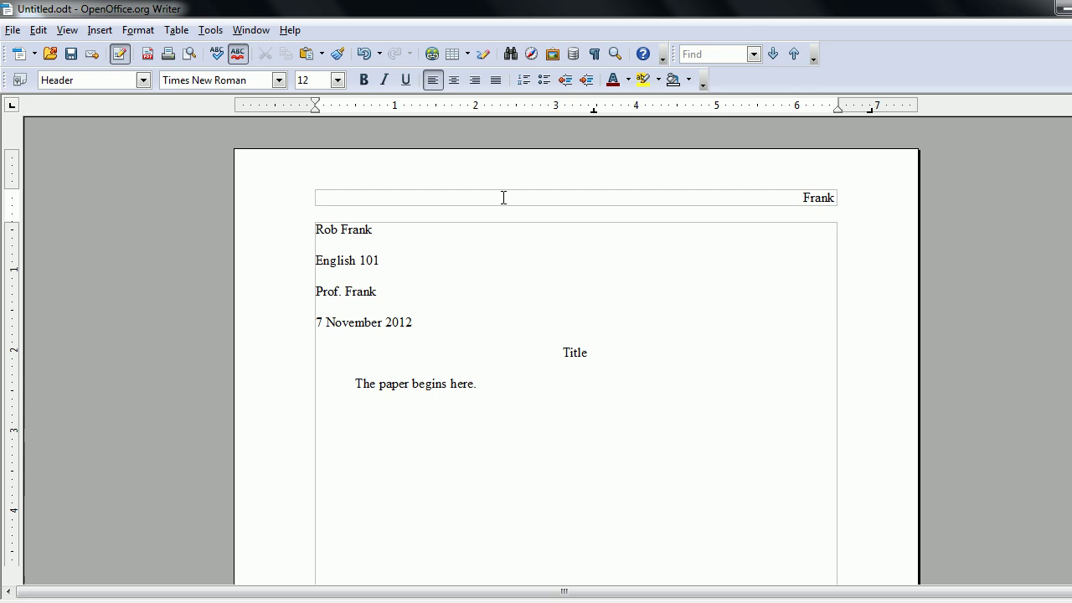
Insert a Page Number field after the surname and add a second page to verify numbering.
click(98, 32)
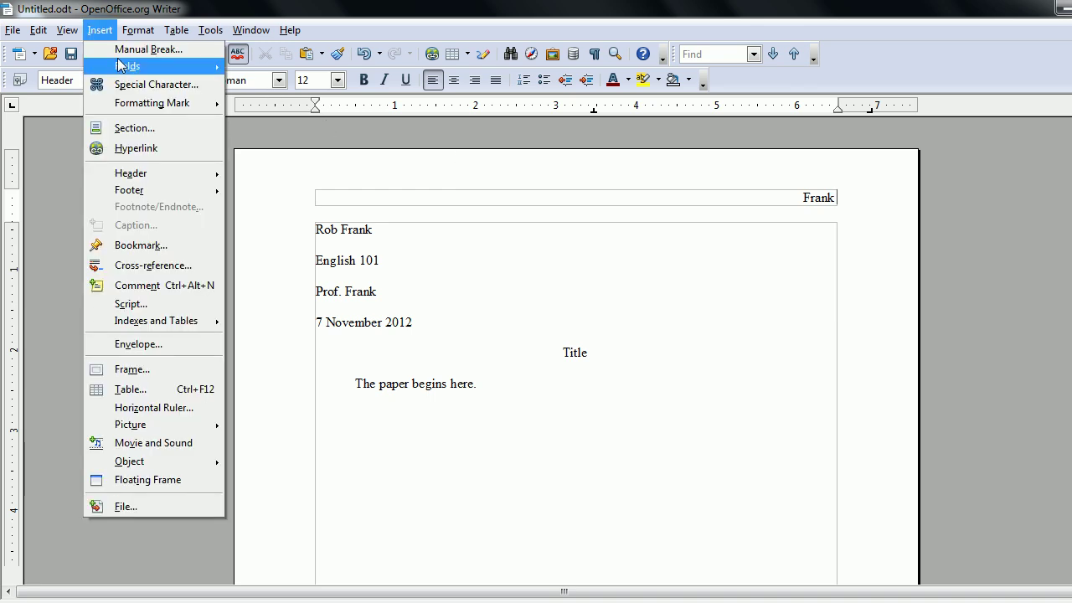
mouse_move(123, 66)
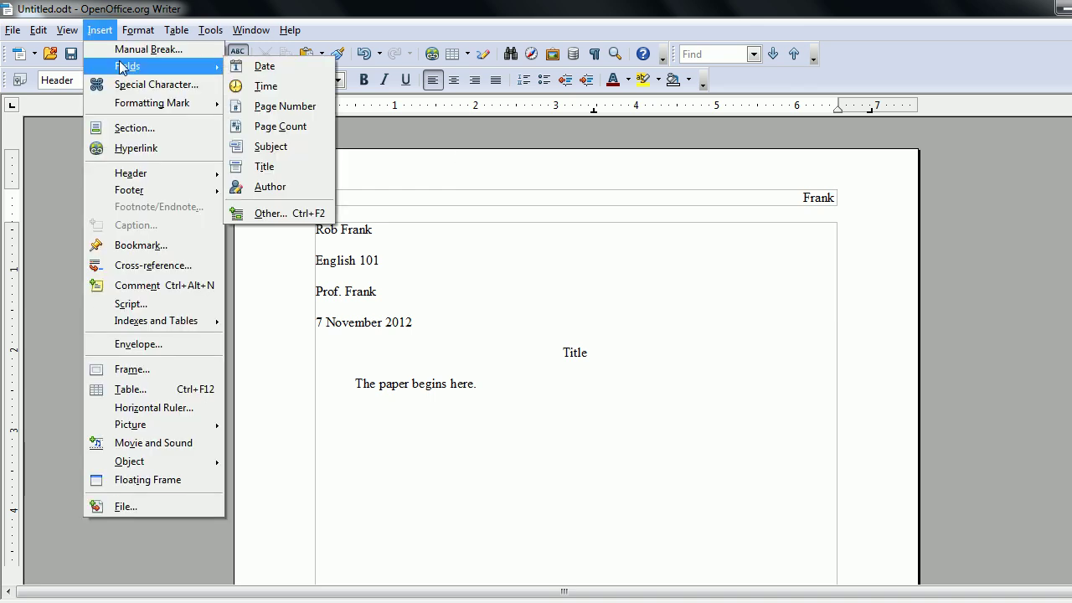
click(275, 111)
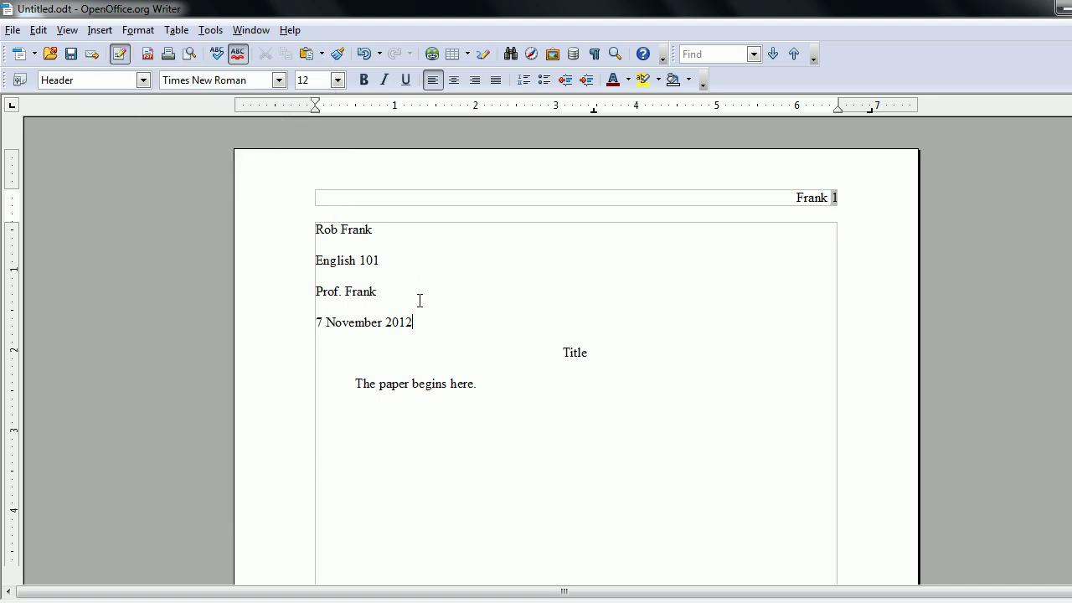
click(404, 268)
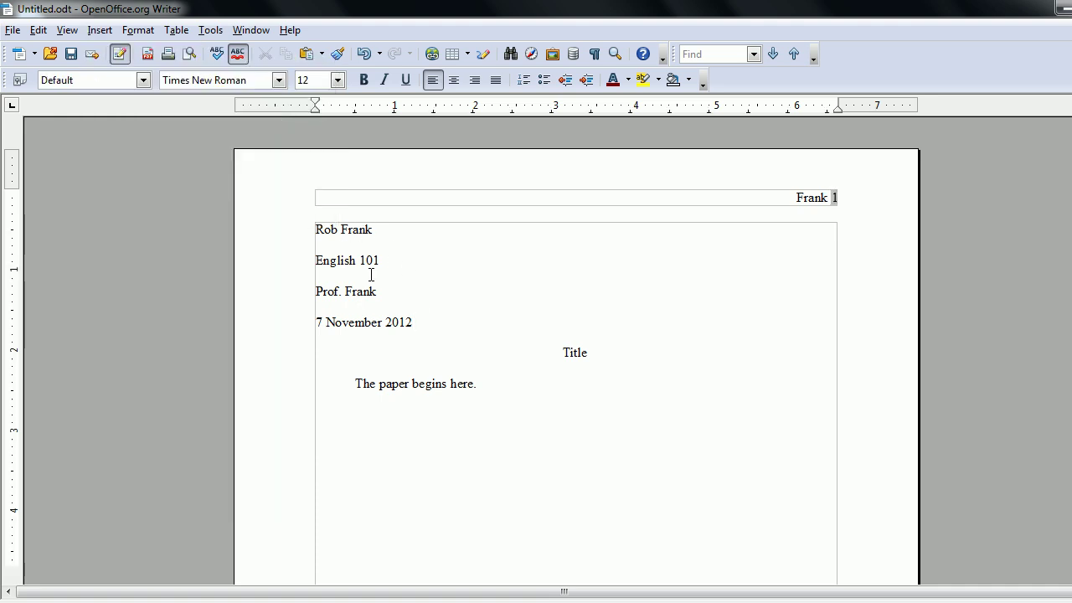
scroll(576, 351, down, 5)
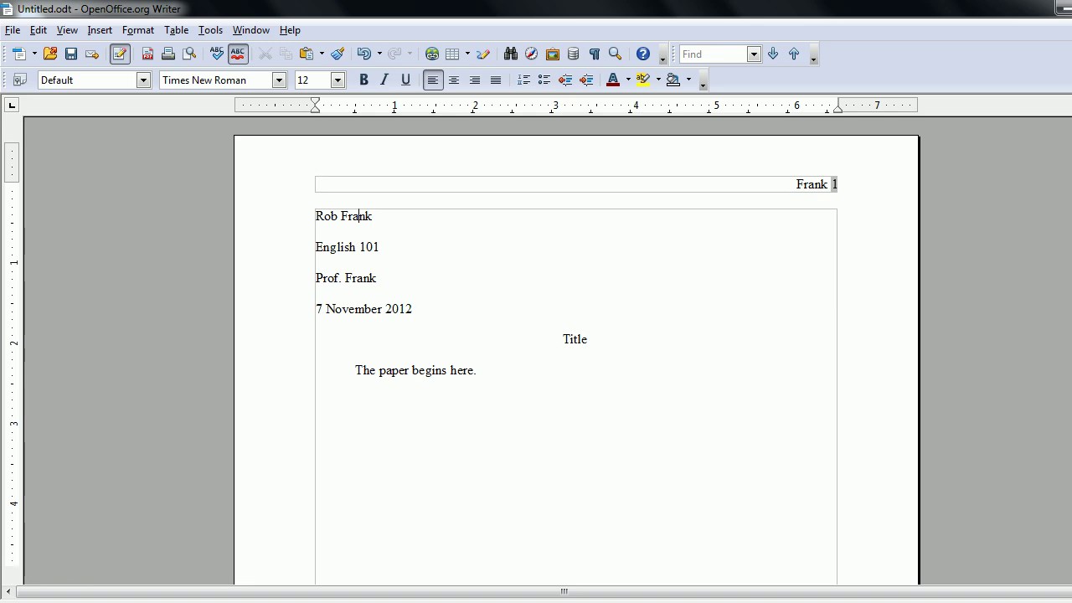
scroll(703, 366, down, 3)
scroll(583, 440, up, 6)
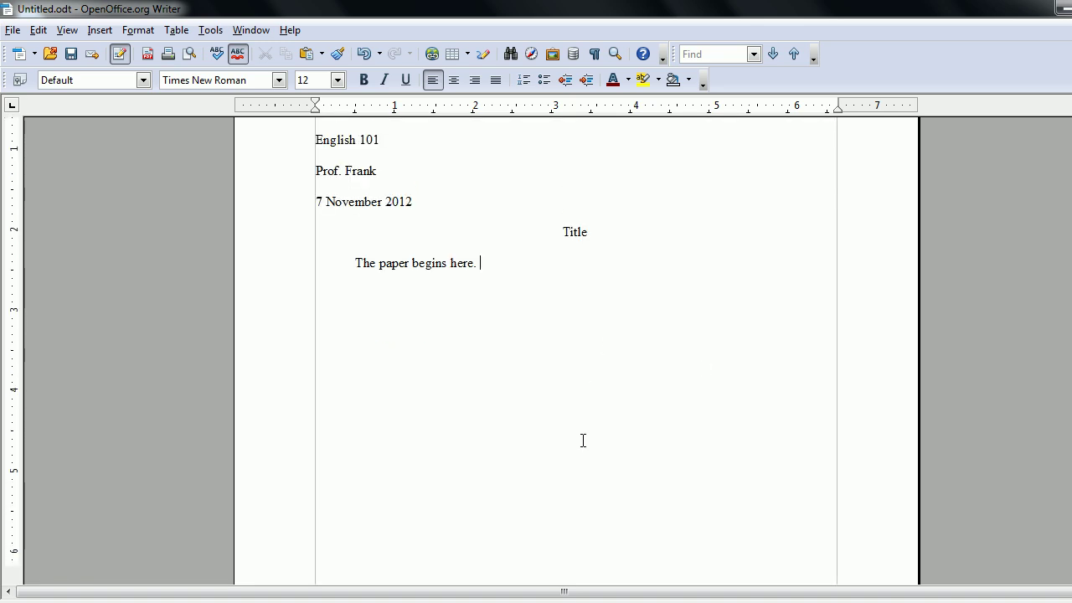
key(Return)
key(Return)
key(Return)
key(Return)
key(Return)
key(Return)
key(Return)
key(Return)
key(Return)
key(Return)
key(Return)
key(Return)
key(Return)
key(Return)
key(Return)
key(Return)
key(Return)
key(Return)
key(Return)
key(Return)
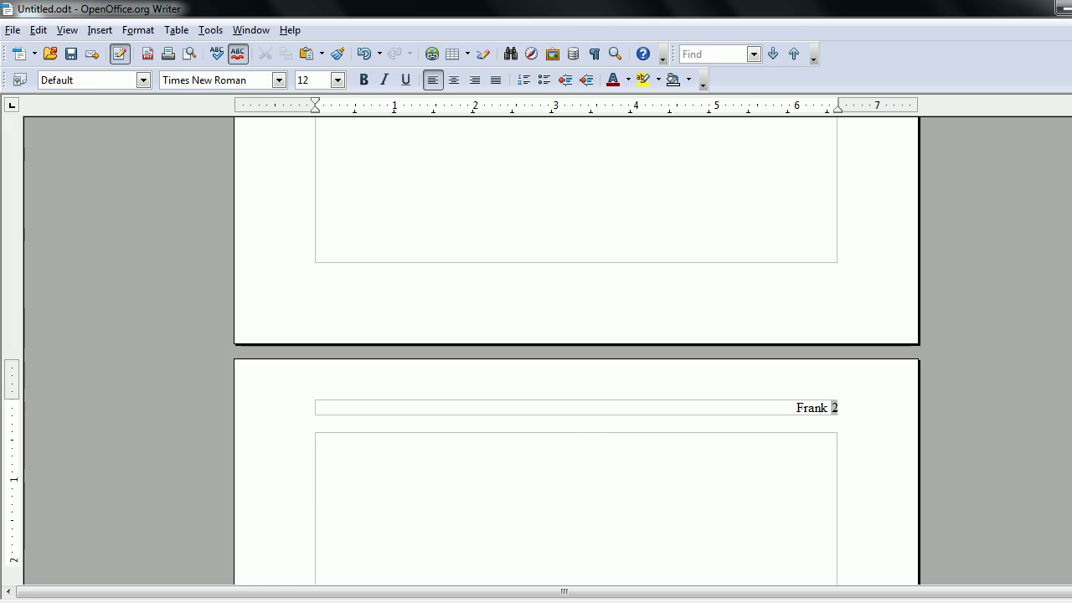
scroll(576, 352, up, 15)
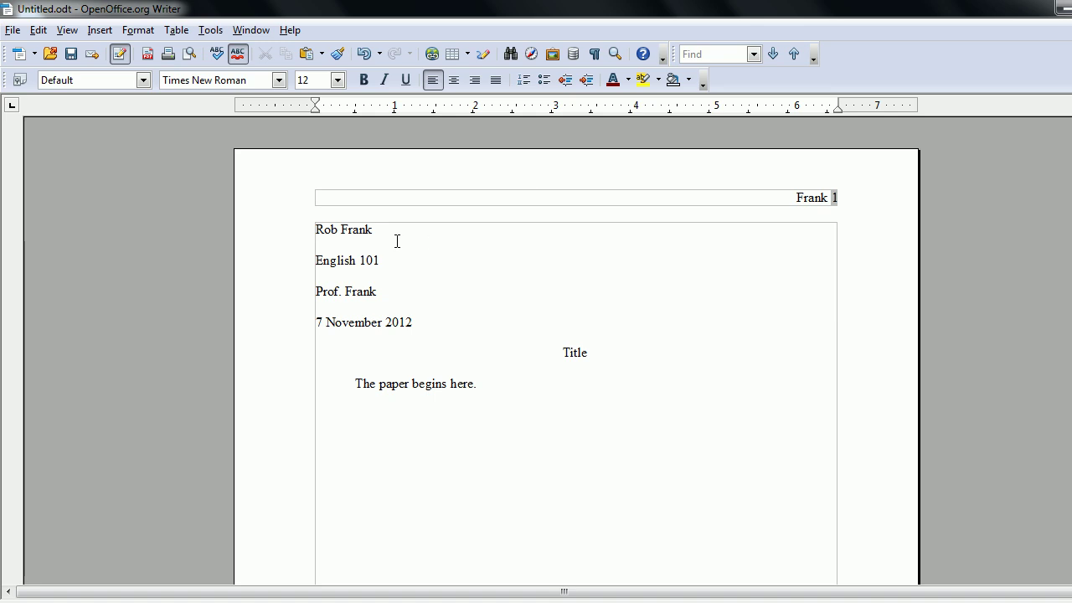
Save the formatted essay over Untitled.odt.
click(13, 31)
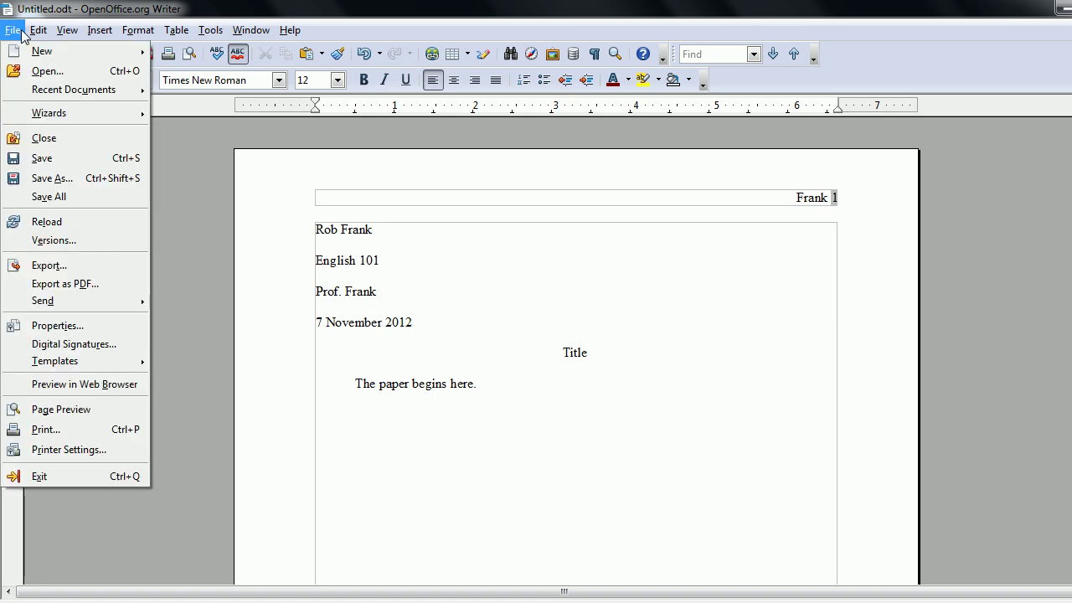
mouse_move(38, 31)
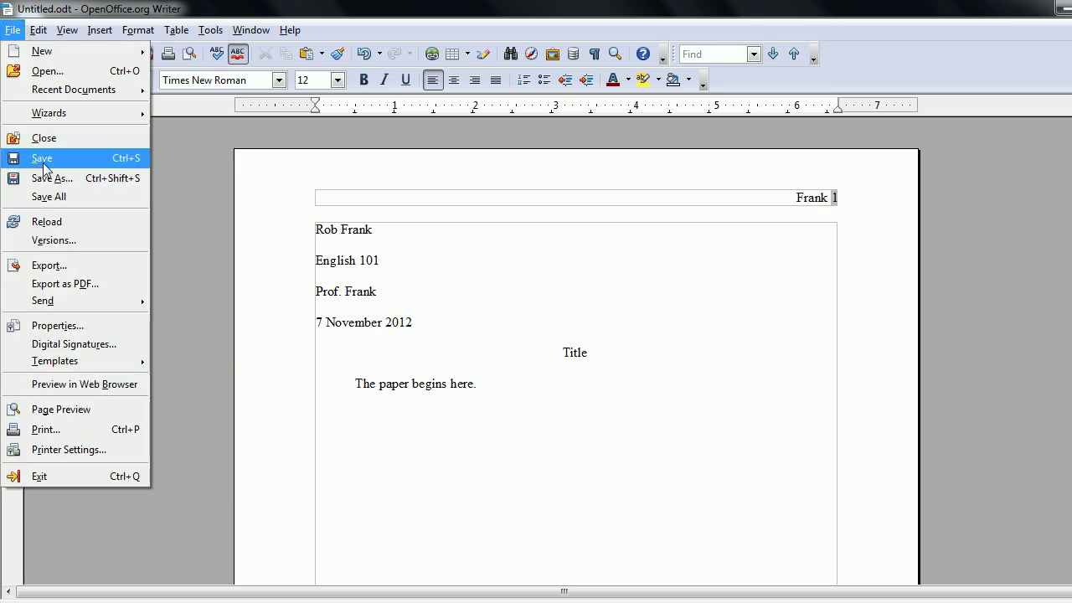
click(43, 158)
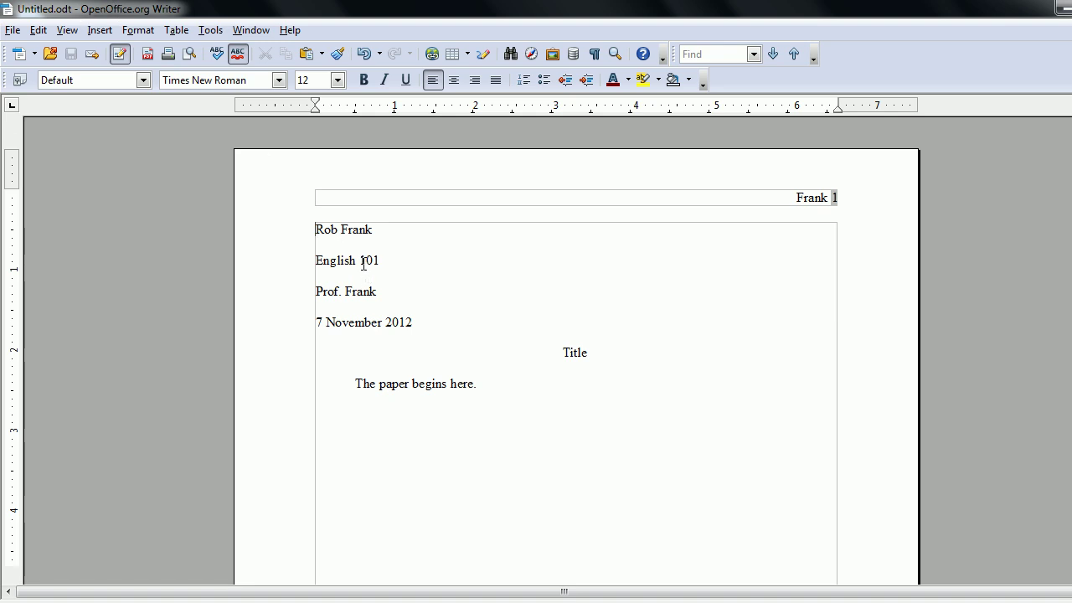
Export the essay as a PDF named Untitled to the Desktop using default PDF options.
click(14, 31)
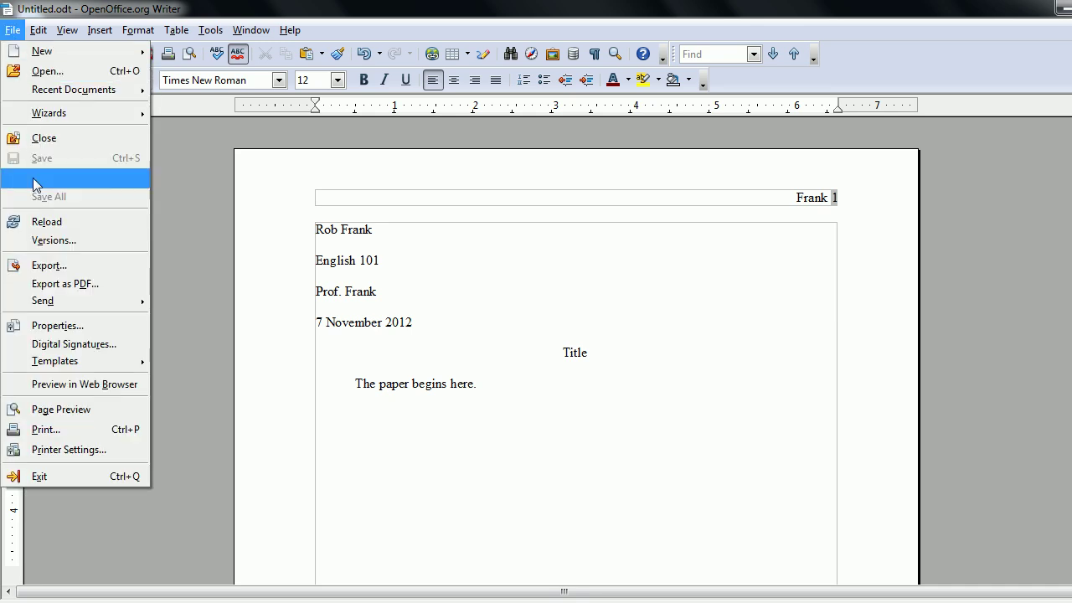
click(54, 326)
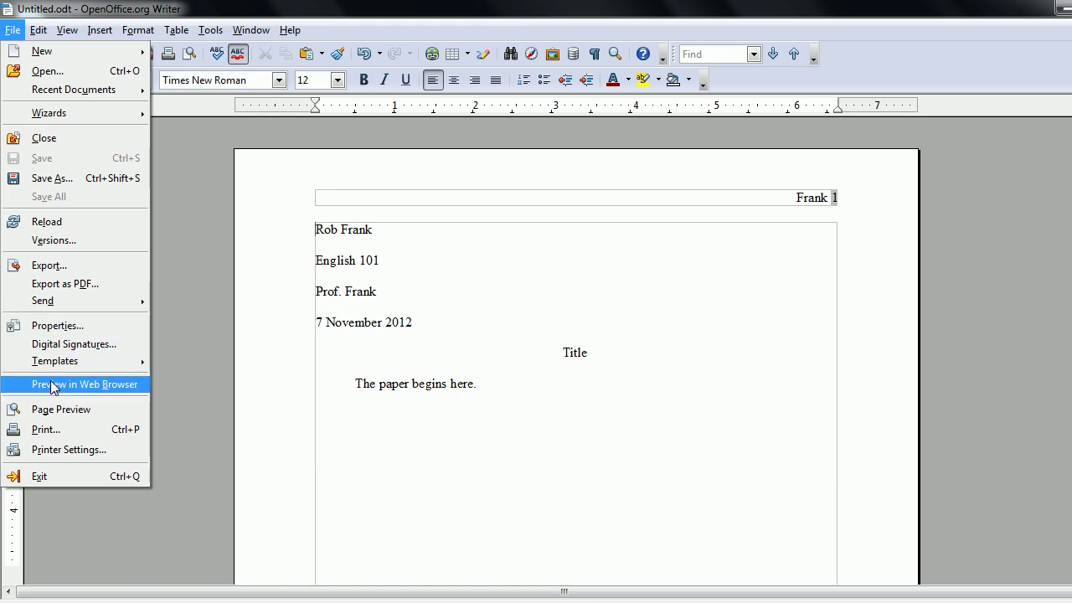
click(59, 283)
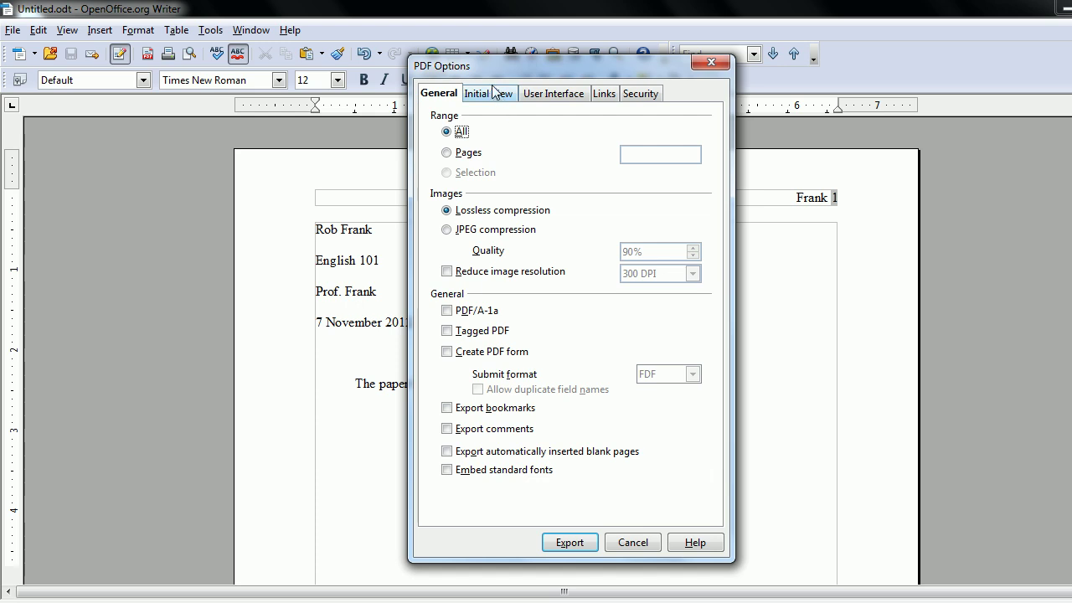
click(564, 543)
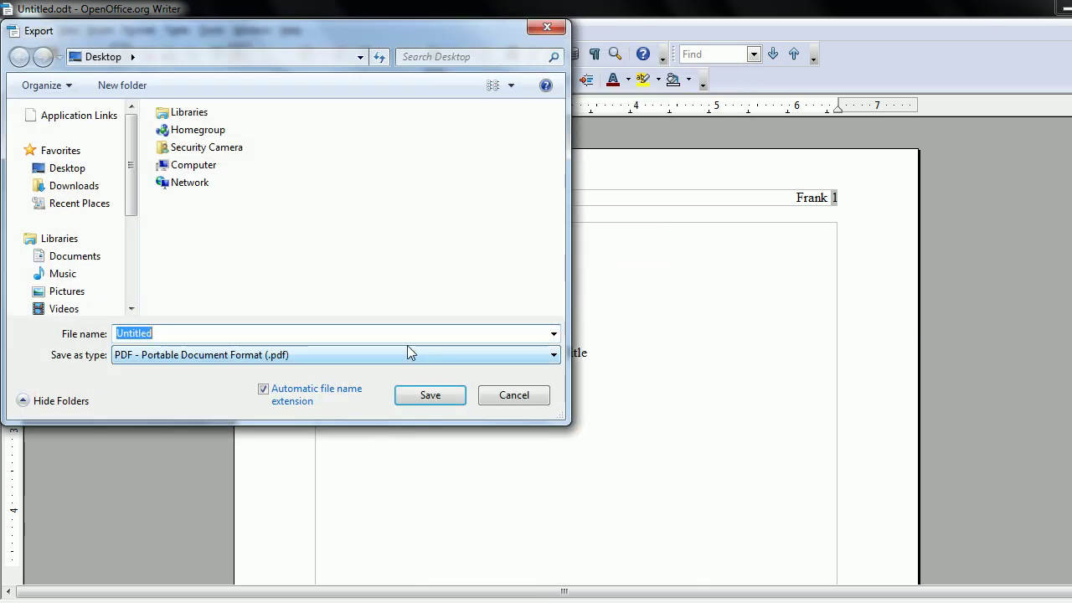
click(429, 398)
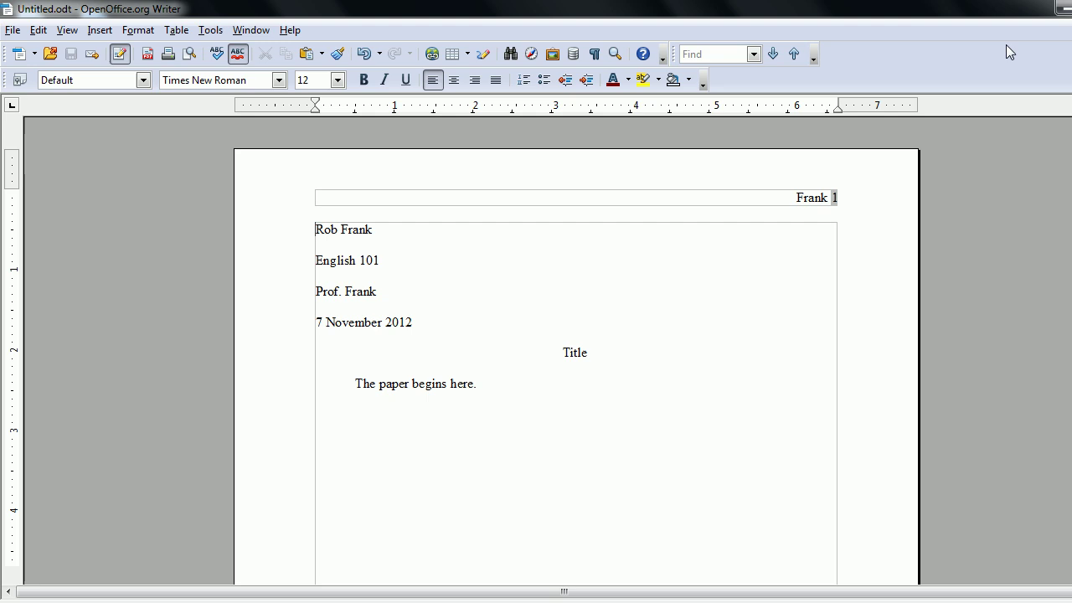
Minimize Writer and open Untitled.pdf from the desktop in LibreOffice Draw.
click(1060, 8)
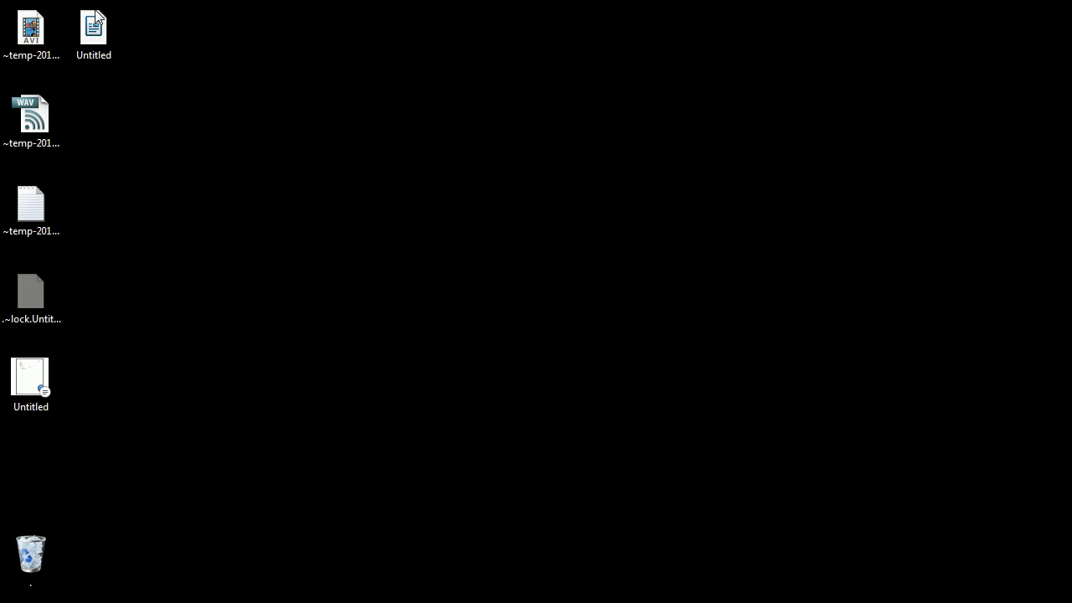
click(91, 32)
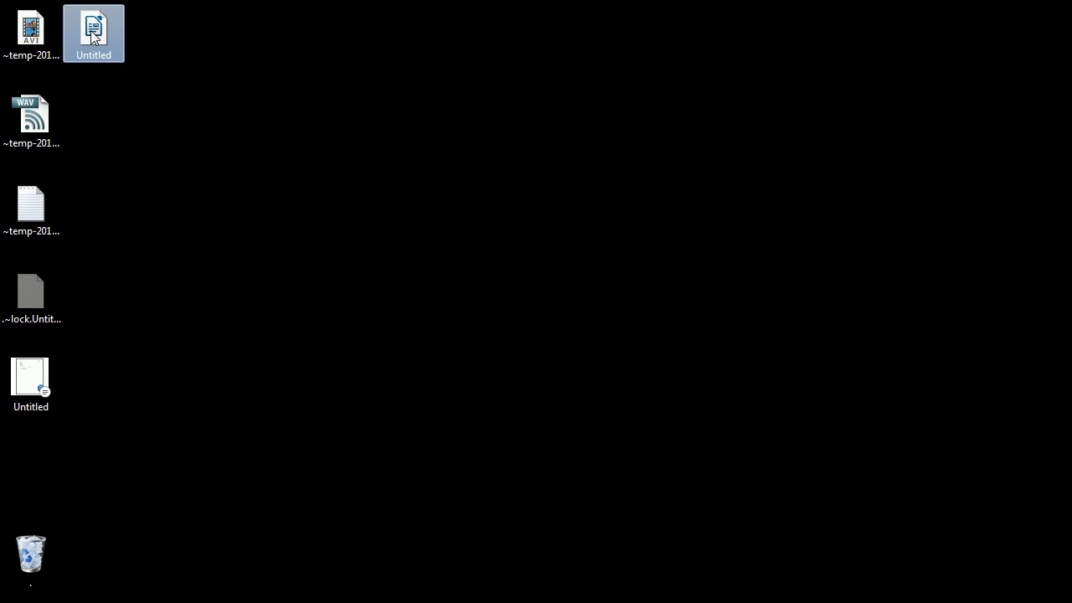
double_click(93, 34)
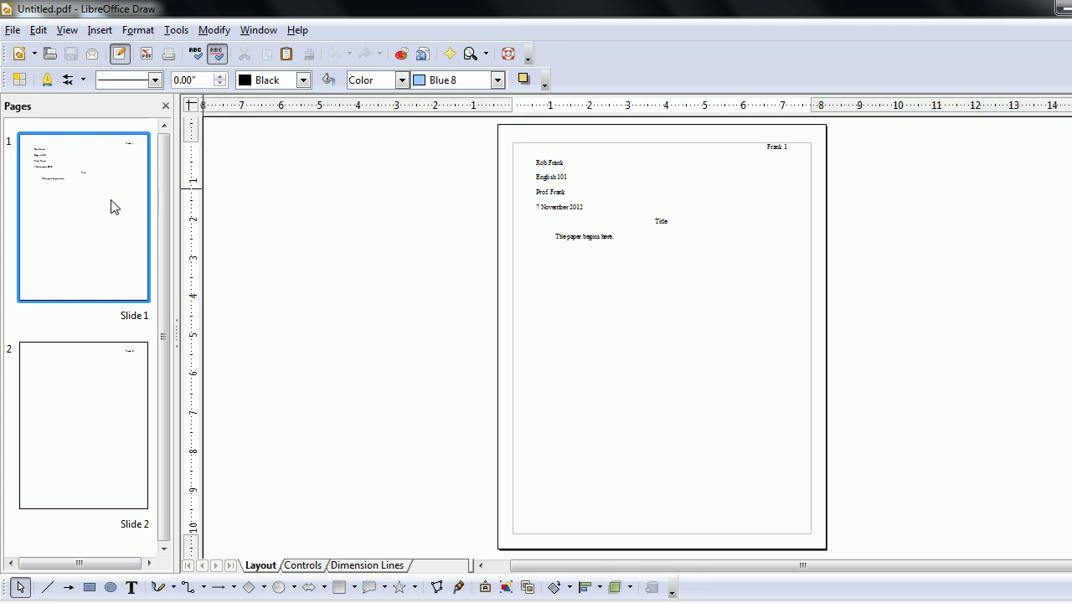
Preview the PDF's first page in the web browser from Draw's File menu.
click(10, 30)
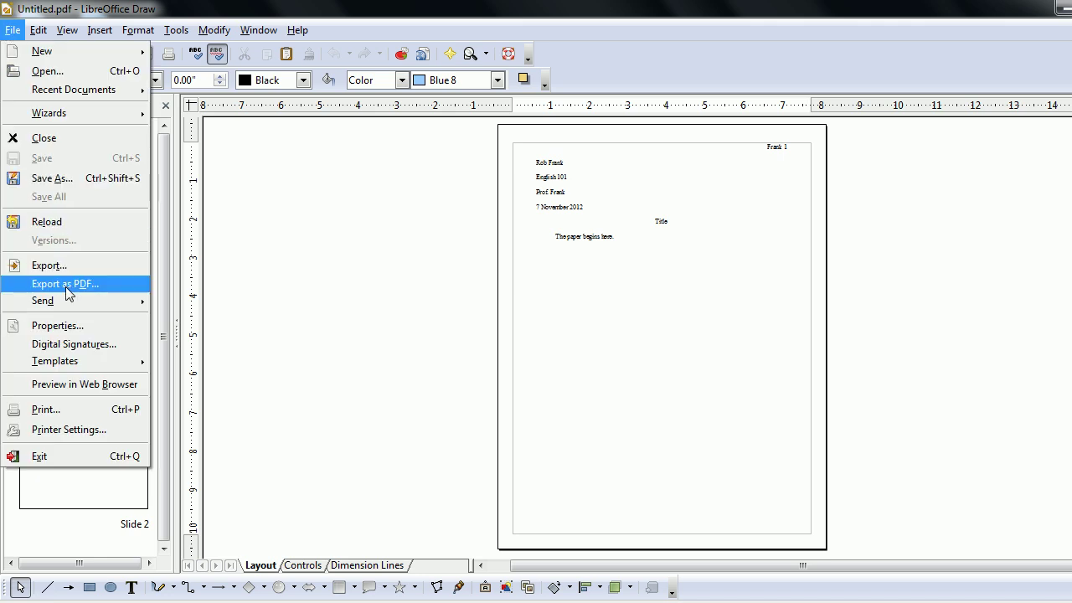
click(49, 385)
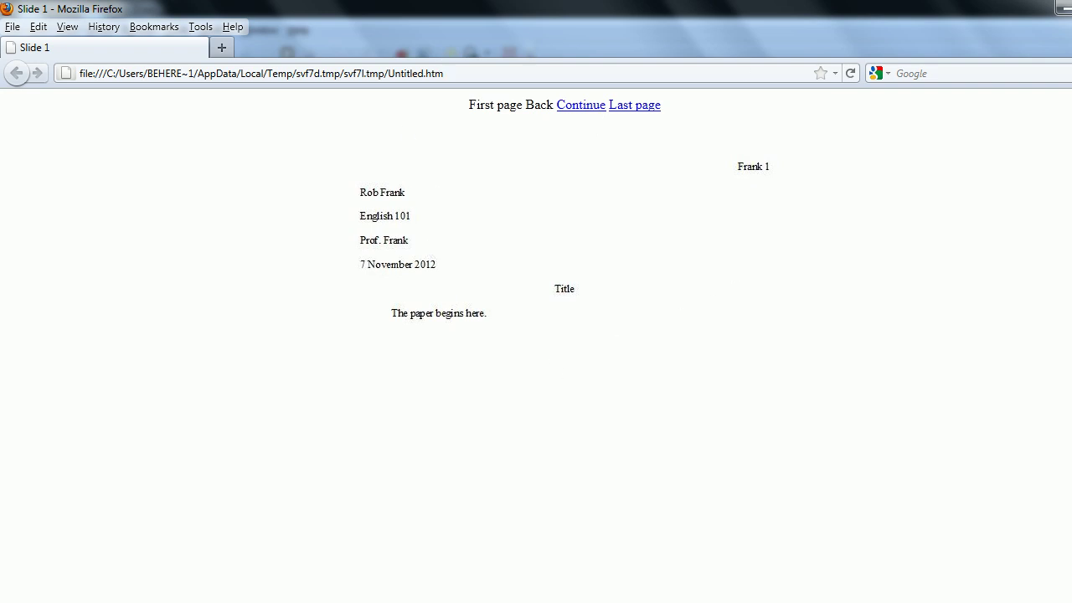
After checking the Firefox preview, return to the essay in Writer with Alt+Tab.
key(alt+Tab)
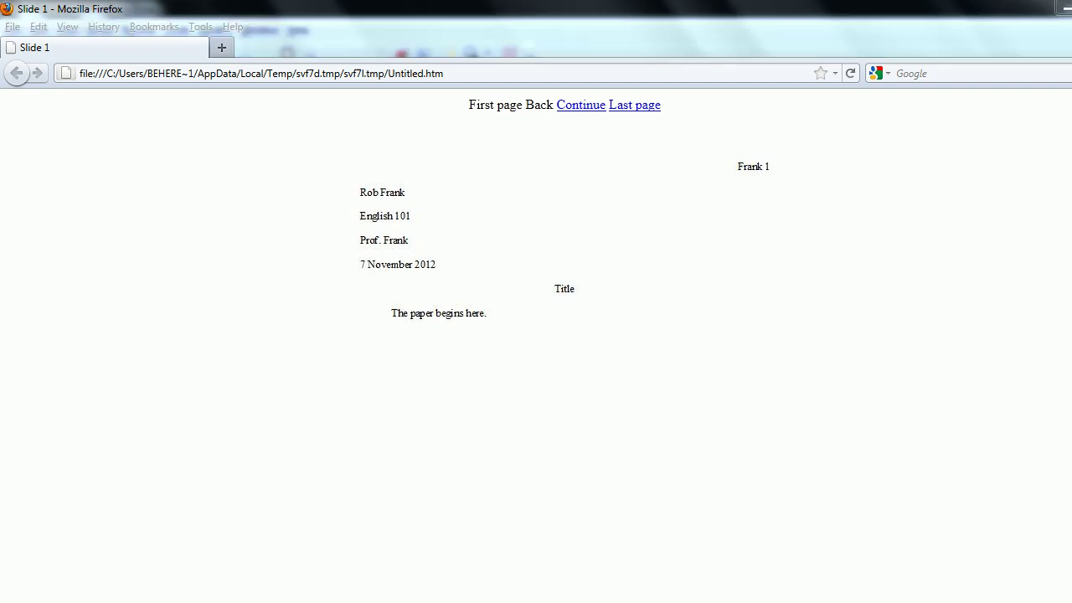